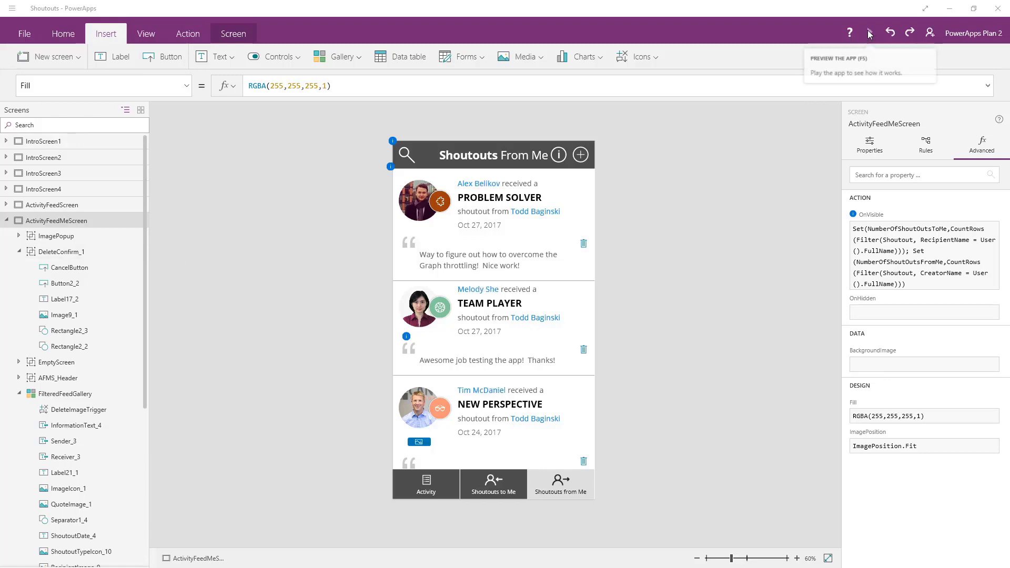
Step: Preview the app, open and cancel the first shoutout's delete confirmation twice, then exit preview
{"action": "left_click", "coordinate": [869, 36]}
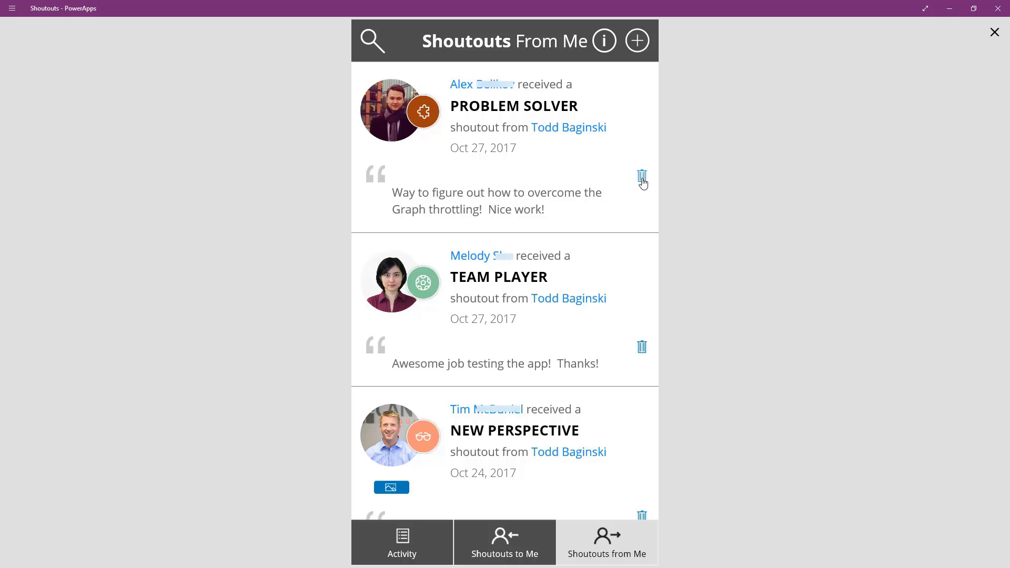
{"action": "left_click", "coordinate": [643, 180]}
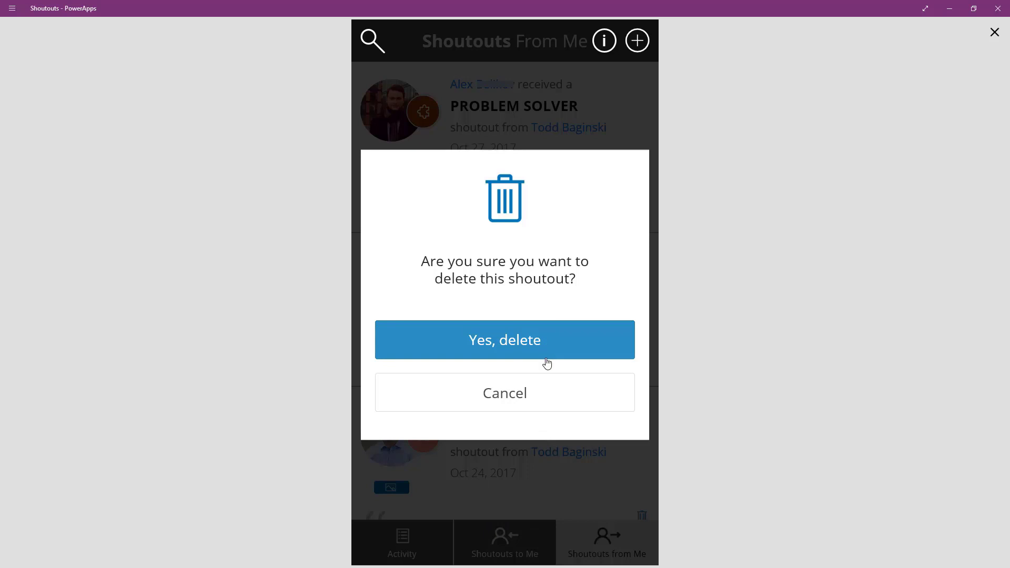
{"action": "left_click", "coordinate": [561, 393]}
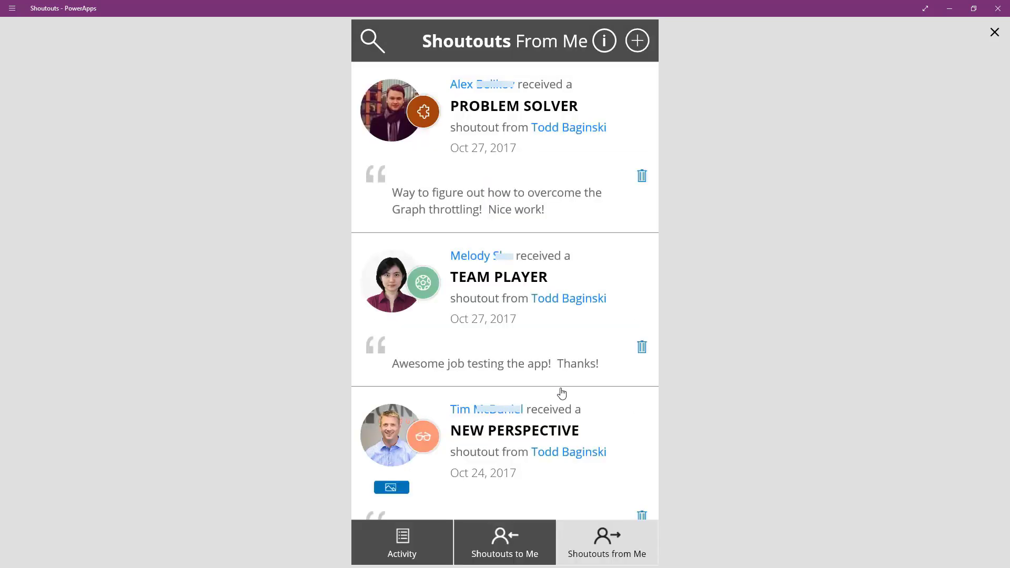
{"action": "left_click", "coordinate": [642, 179]}
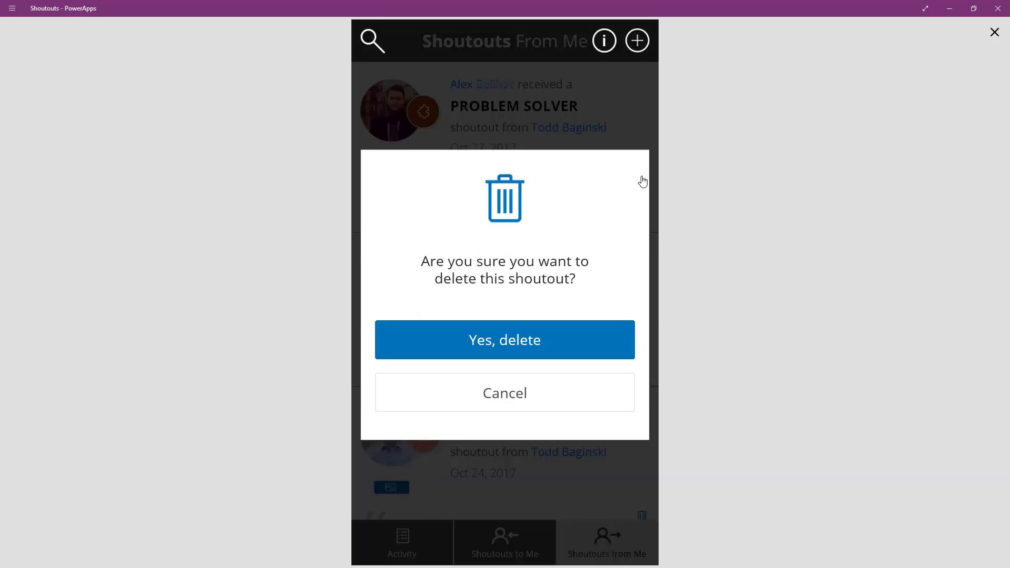
{"action": "left_click", "coordinate": [565, 395]}
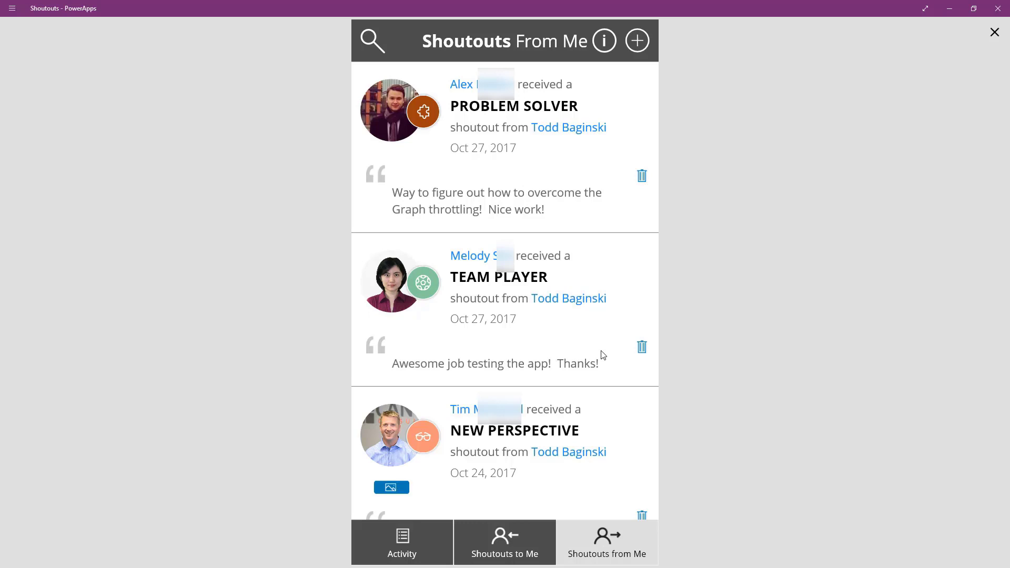
{"action": "left_click", "coordinate": [995, 38]}
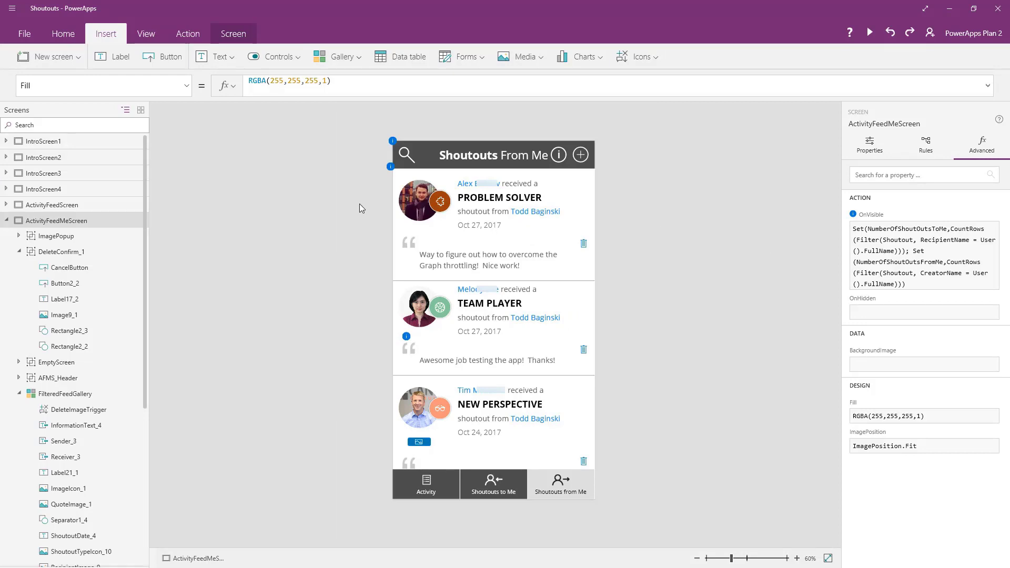
Step: Inspect DeleteConfirm_1, overlay Rectangle2_2, white box Rectangle2_3 and trash image Image9_1
{"action": "left_click", "coordinate": [63, 253]}
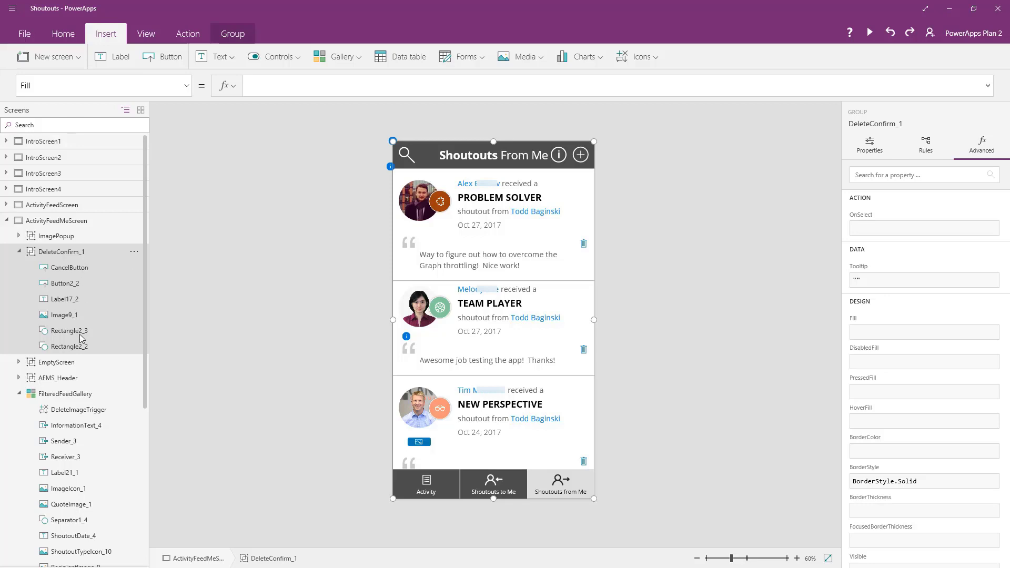
{"action": "left_click", "coordinate": [78, 347]}
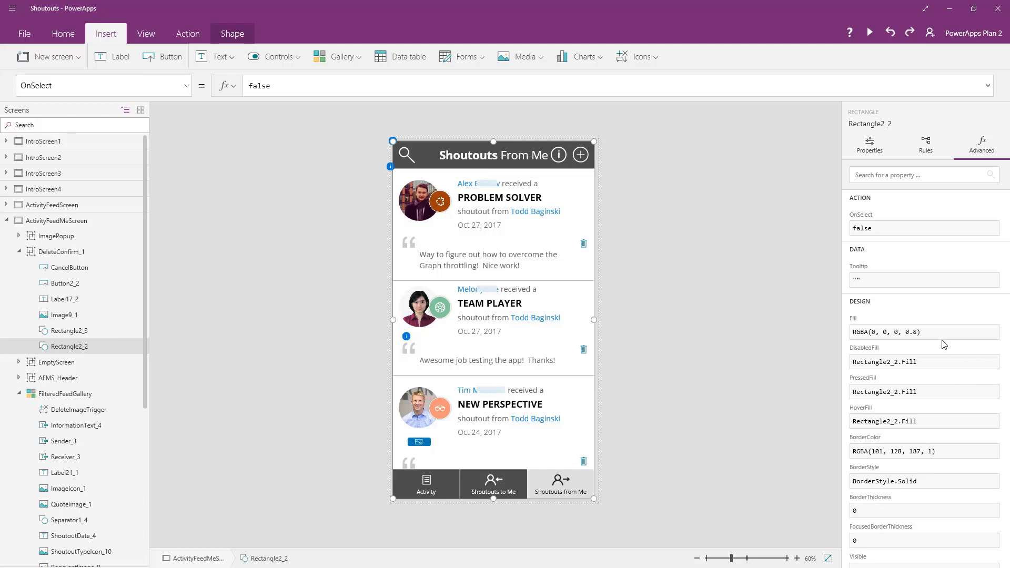
{"action": "scroll", "coordinate": [943, 345], "scroll_direction": "down", "scroll_amount": 5}
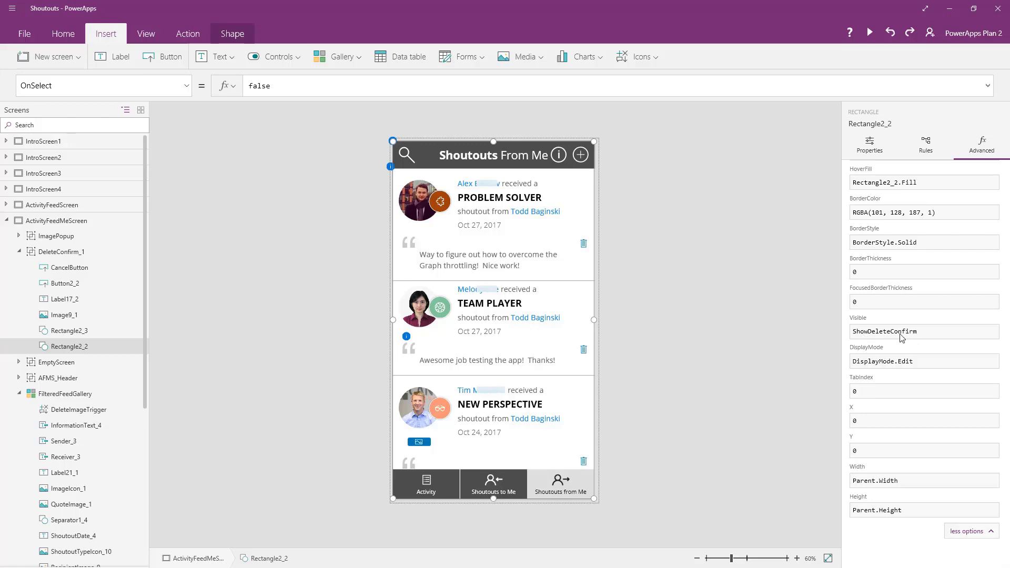
{"action": "left_click", "coordinate": [60, 332]}
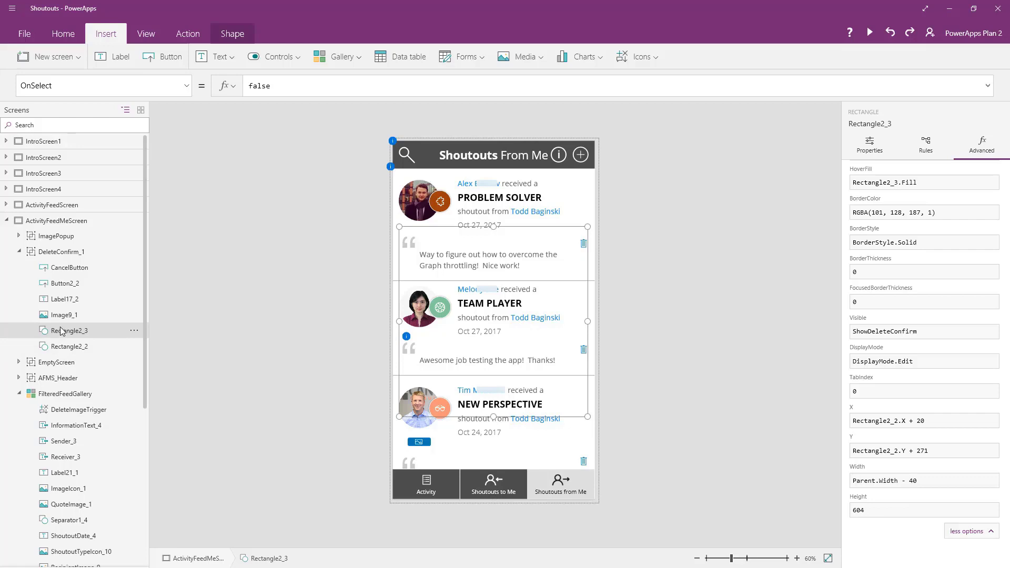
{"action": "left_click", "coordinate": [64, 316]}
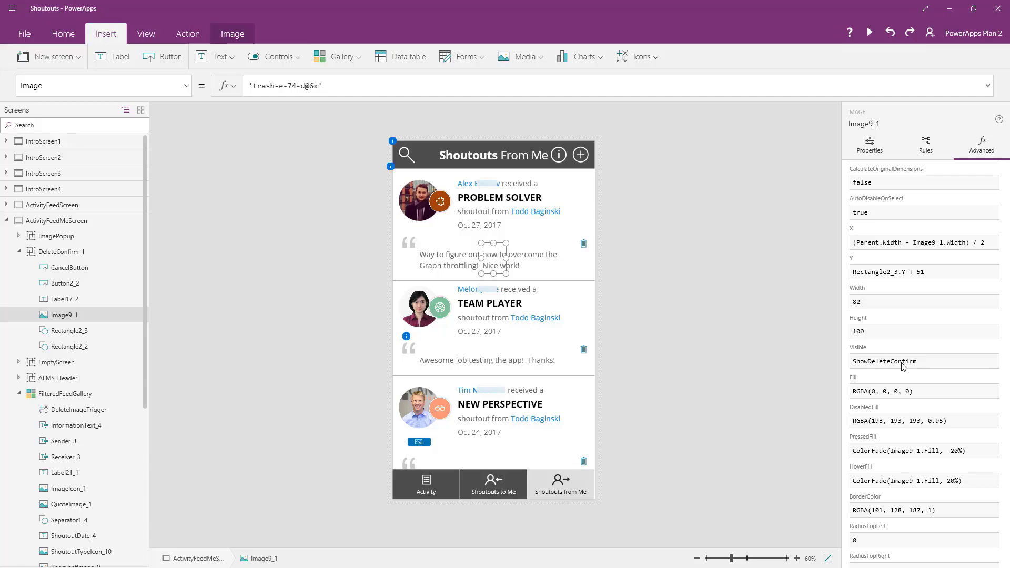
Step: Select the feed's DeleteImageTrigger icon to see its OnSelect formula setting ShoutoutToDelete and ShowDeleteConfirm
{"action": "left_click", "coordinate": [584, 247]}
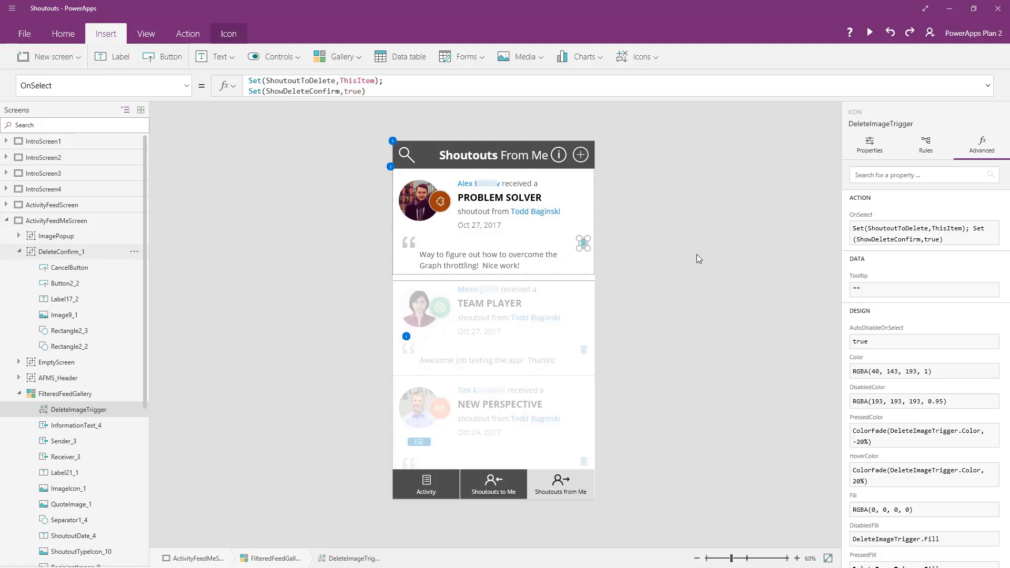
Step: Trigger the trash icon to show the popup, then inspect DeleteConfirm_1 and Image9_1 ('trash-e-74-d@6x')
{"action": "left_click", "coordinate": [585, 246], "text": "alt"}
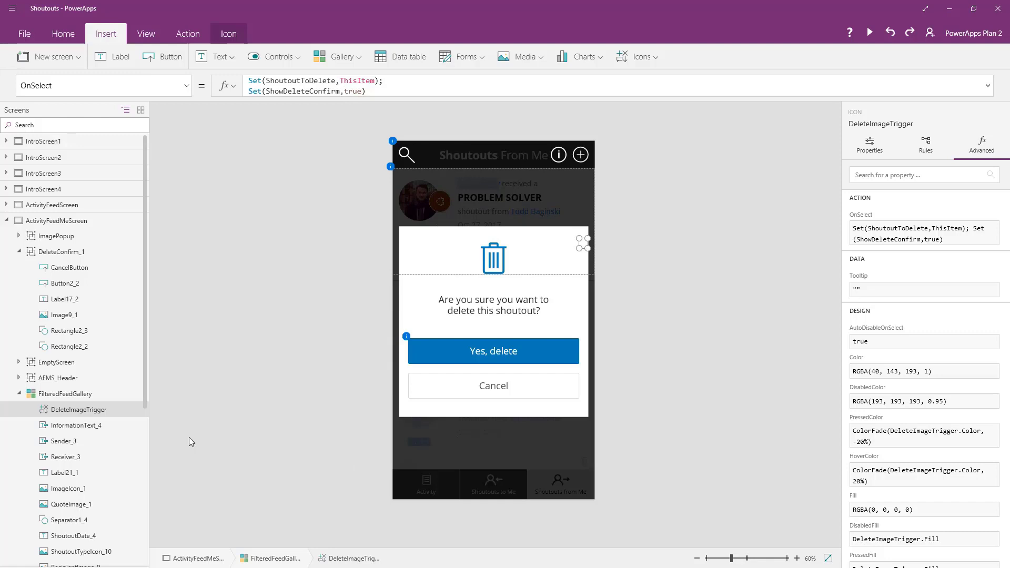
{"action": "left_click", "coordinate": [81, 346]}
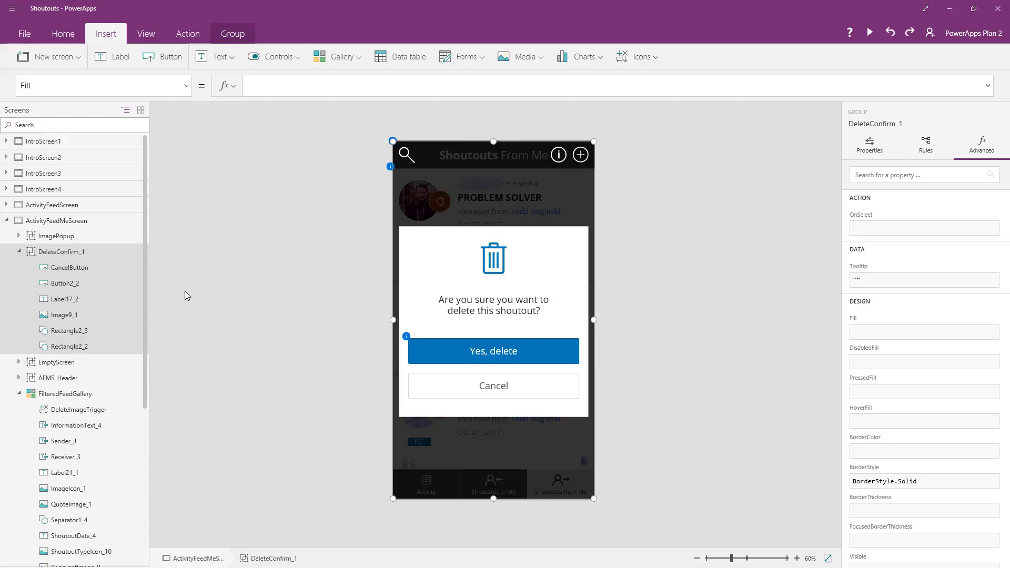
{"action": "left_click", "coordinate": [64, 317]}
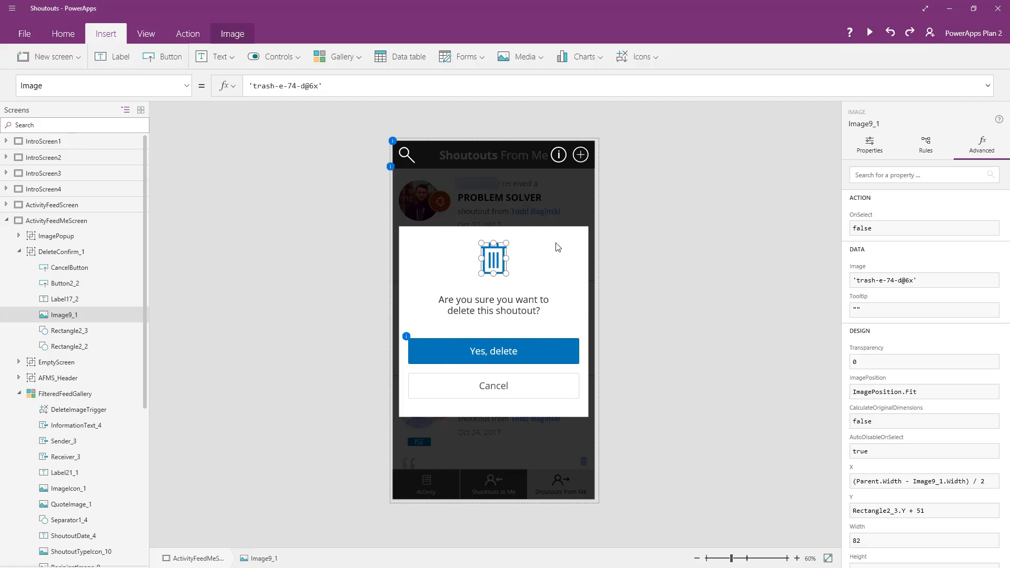
Step: Inspect Button2_2's Remove formula, then CancelButton's Set(ShowDeleteConfirm,false) formula
{"action": "left_click", "coordinate": [535, 356]}
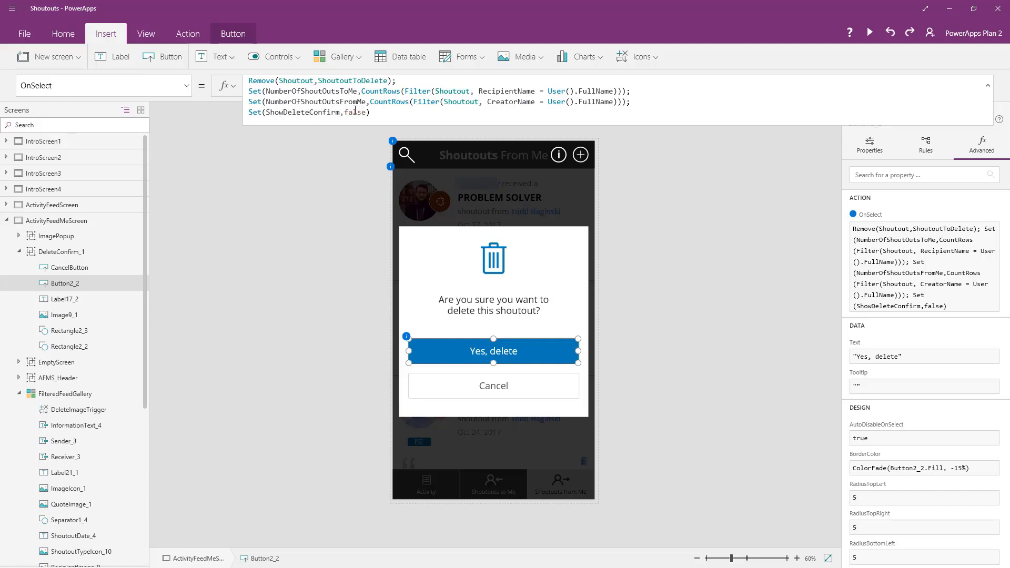
{"action": "left_click", "coordinate": [552, 386]}
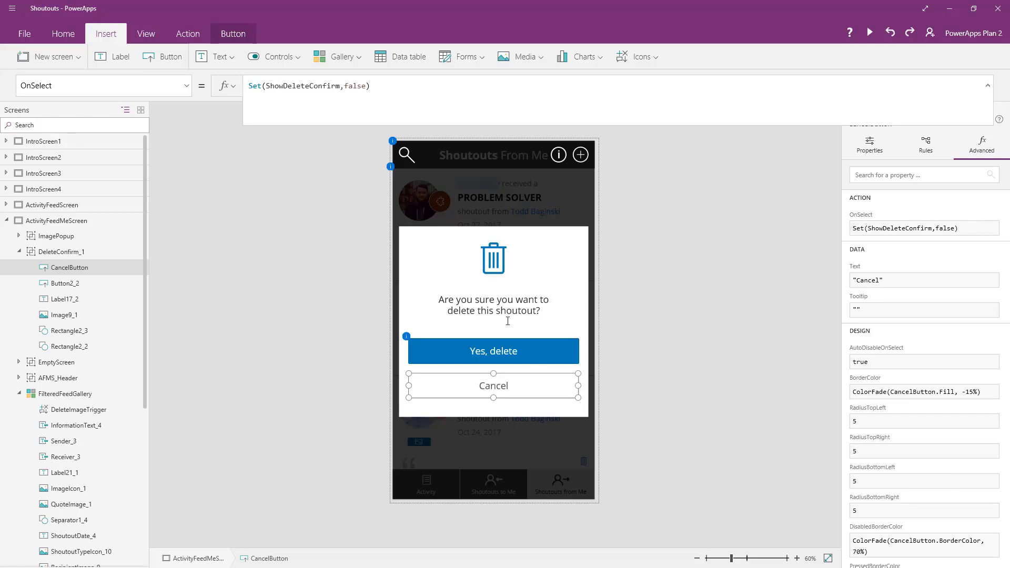
Step: Cancel the popup on the canvas and select the first shoutout's DeleteImageTrigger icon
{"action": "left_click", "coordinate": [529, 393], "text": "alt"}
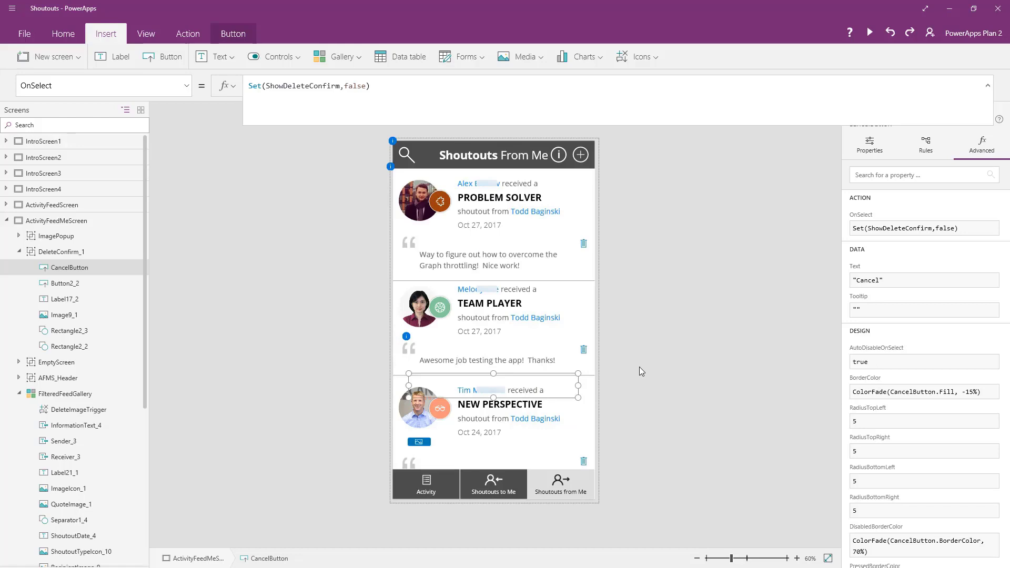
{"action": "mouse_move", "coordinate": [71, 346]}
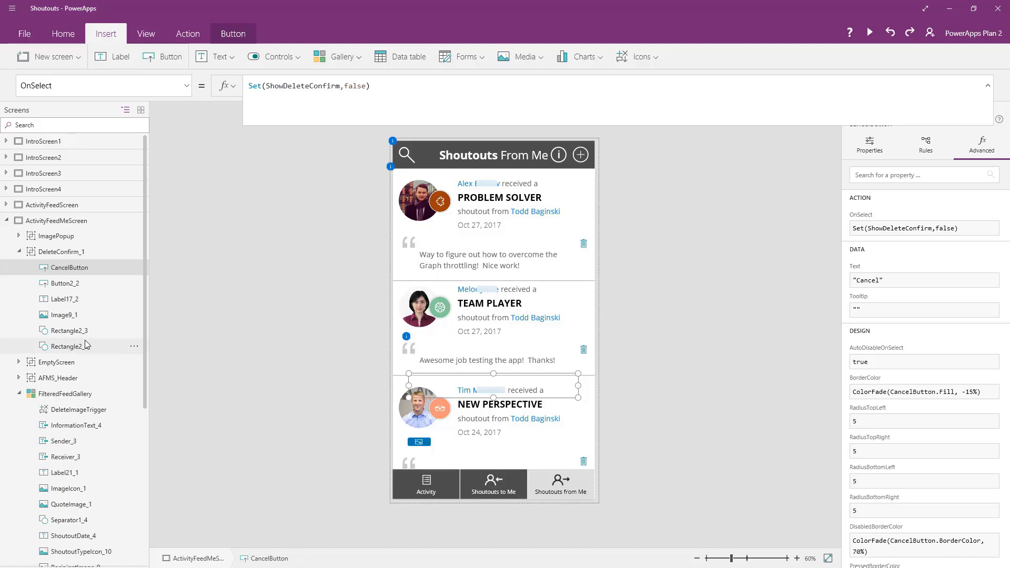
{"action": "left_click", "coordinate": [584, 246]}
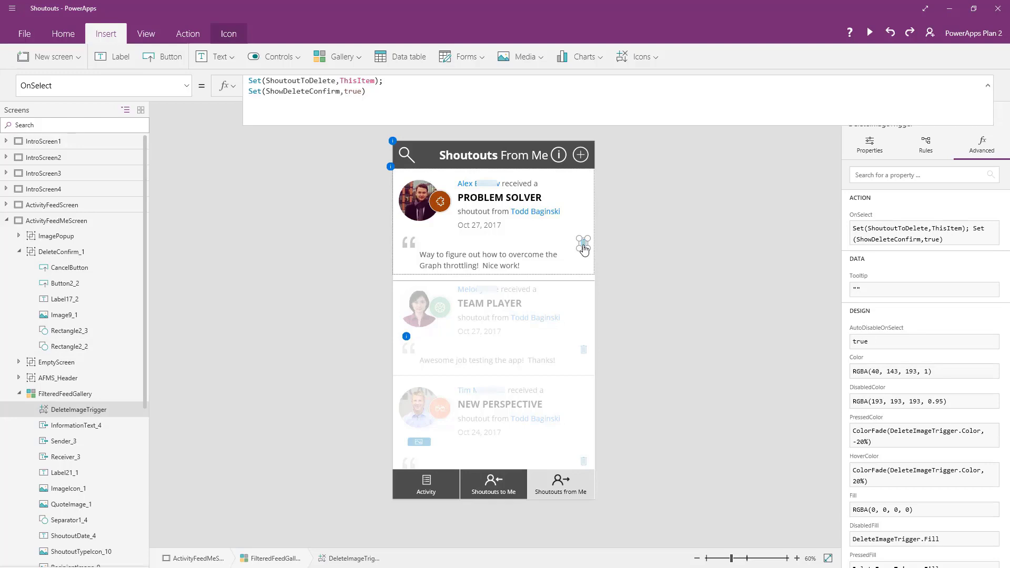
Step: Reopen the popup, then inspect DeleteConfirm_1 and overlay Rectangle2_2 with fill RGBA(0, 0, 0, 0.8)
{"action": "left_click", "coordinate": [584, 247], "text": "alt"}
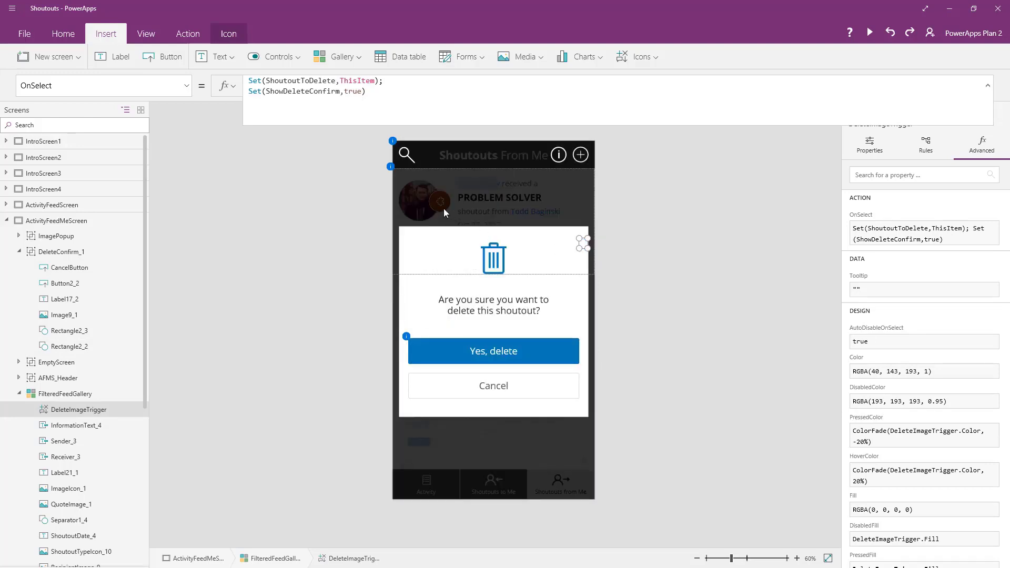
{"action": "left_click", "coordinate": [425, 193]}
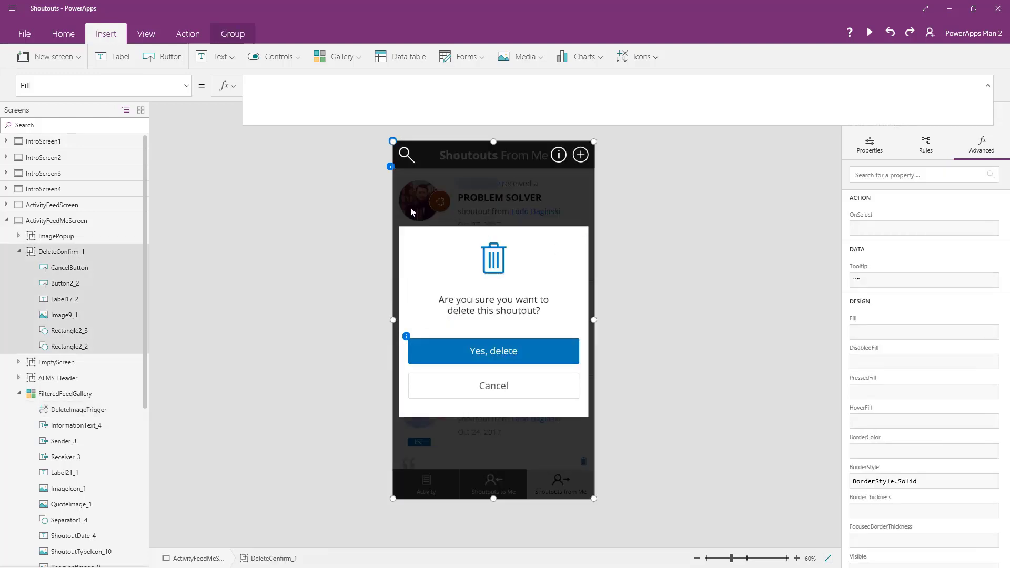
{"action": "left_click", "coordinate": [69, 347]}
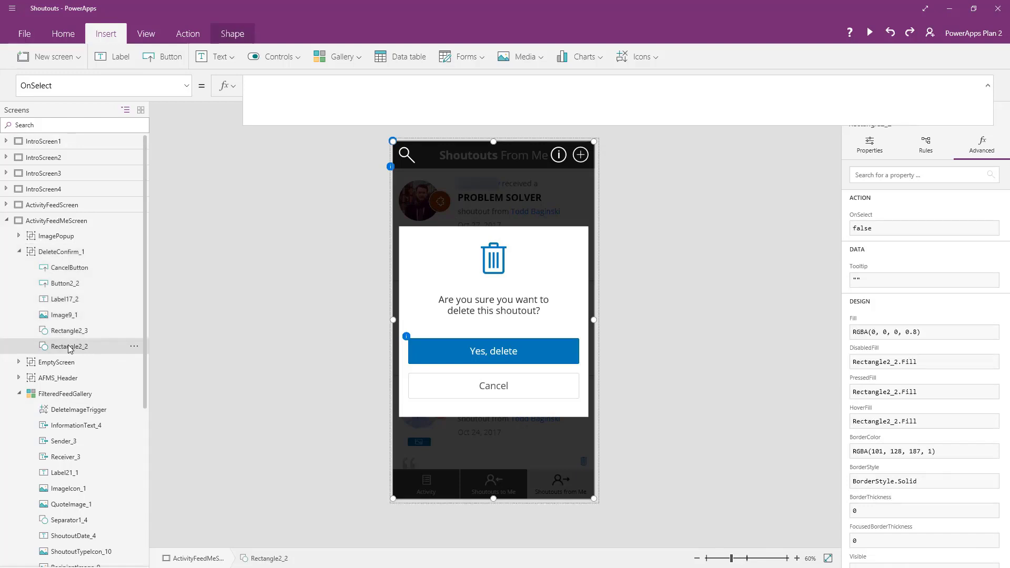